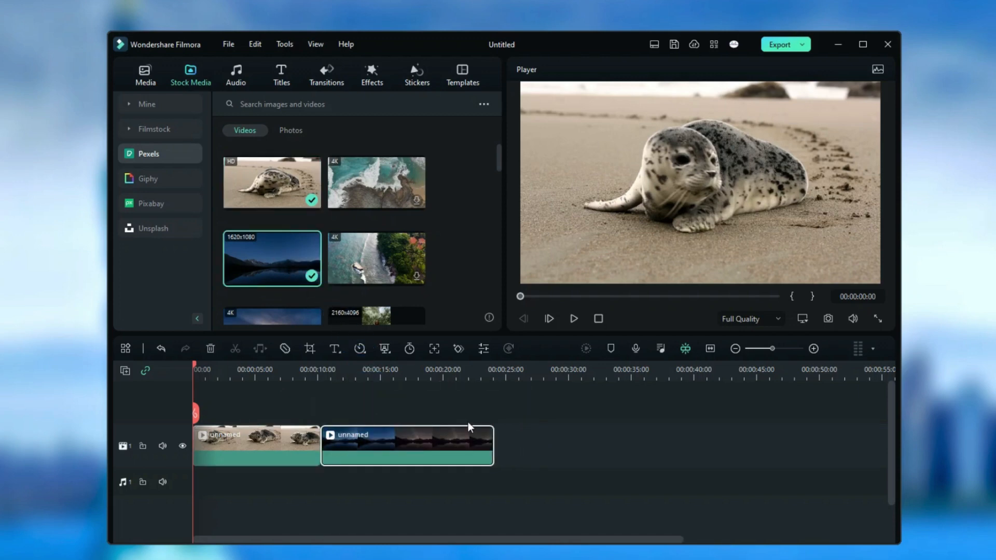
Add the preset Adjustment Layer above the video clips from the timeline start and extend it to the end of the second clip
{"action": "left_click", "coordinate": [140, 80]}
{"action": "left_click_drag", "start_coordinate": [279, 169], "coordinate": [207, 409]}
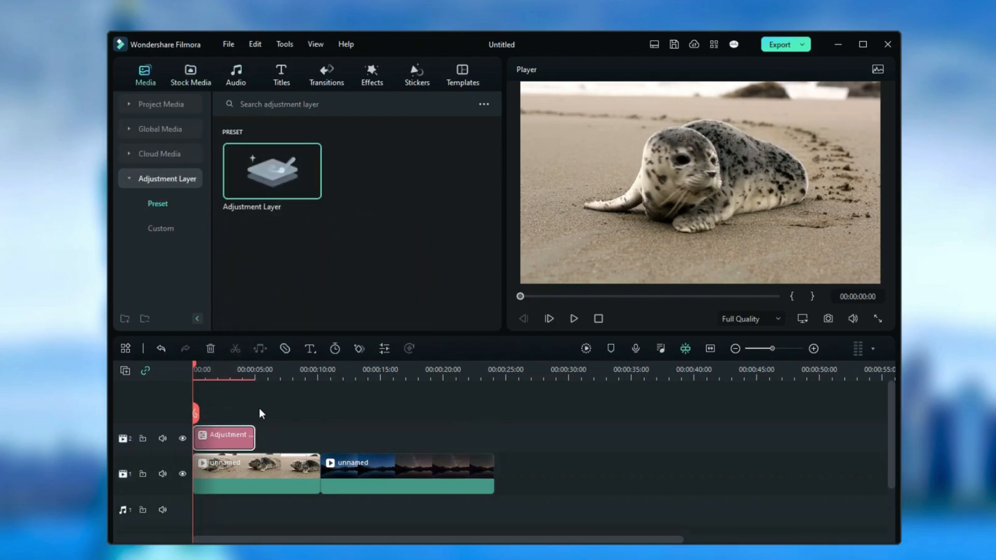
{"action": "left_click_drag", "start_coordinate": [255, 438], "coordinate": [489, 454]}
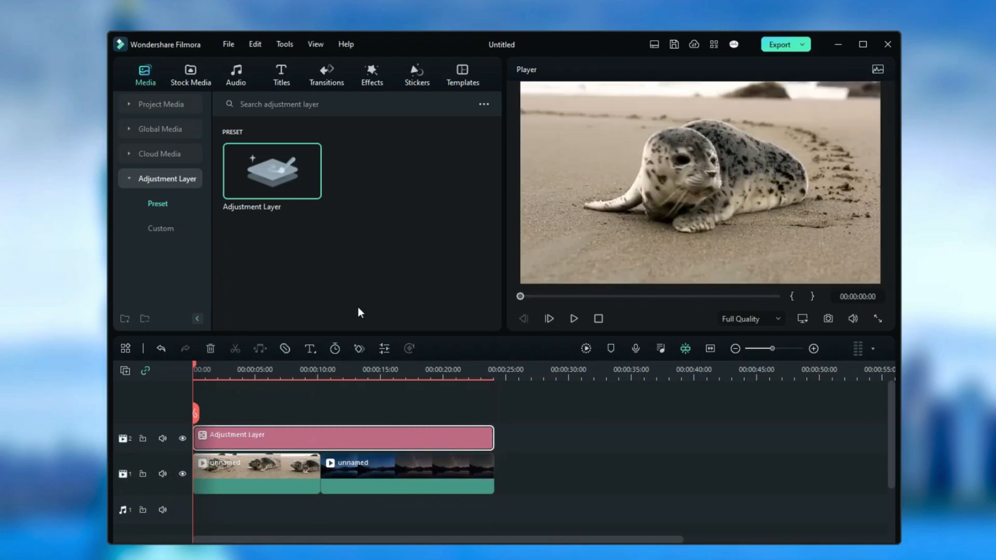
Apply the trending Graduation Alpack Pack overlay effect to the adjustment layer and scrub the timeline to preview it over both clips
{"action": "left_click", "coordinate": [365, 70]}
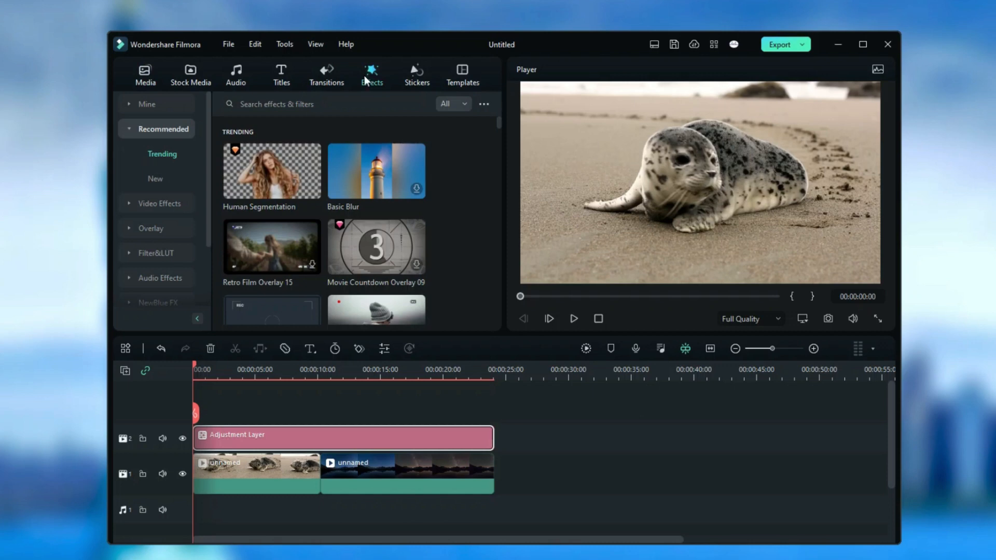
{"action": "scroll", "coordinate": [303, 235], "scroll_direction": "down", "scroll_amount": 2}
{"action": "left_click_drag", "start_coordinate": [265, 268], "coordinate": [215, 439]}
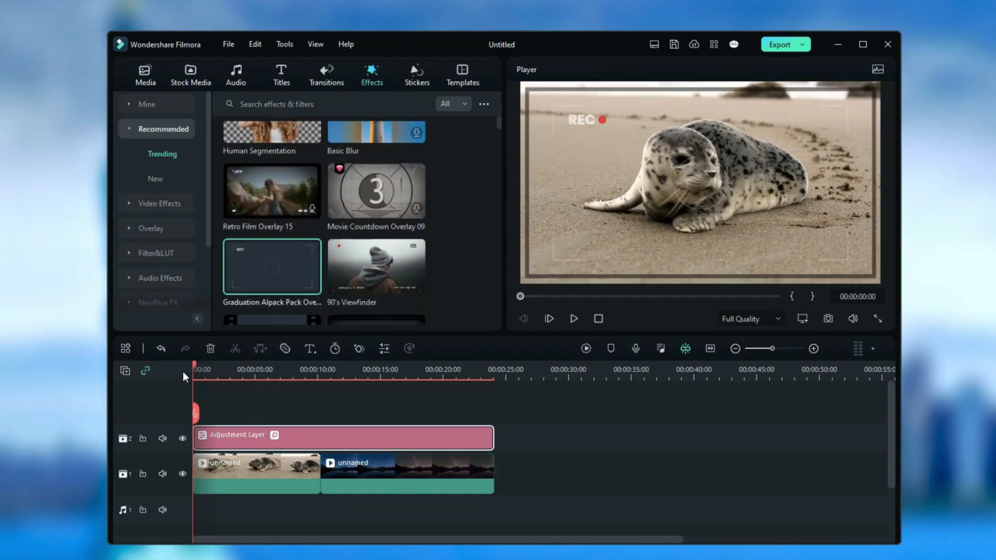
{"action": "left_click_drag", "start_coordinate": [194, 362], "coordinate": [220, 362]}
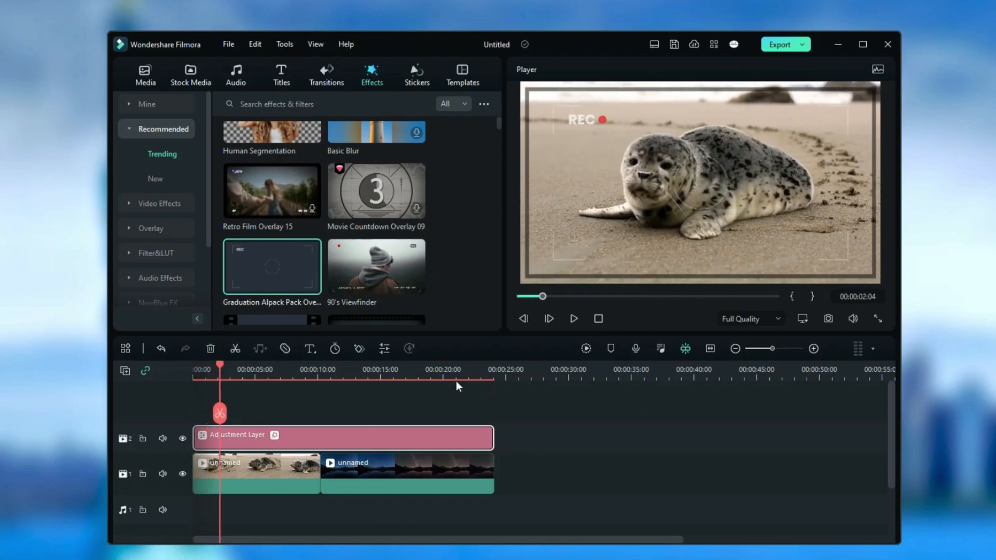
{"action": "left_click_drag", "start_coordinate": [218, 366], "coordinate": [462, 398]}
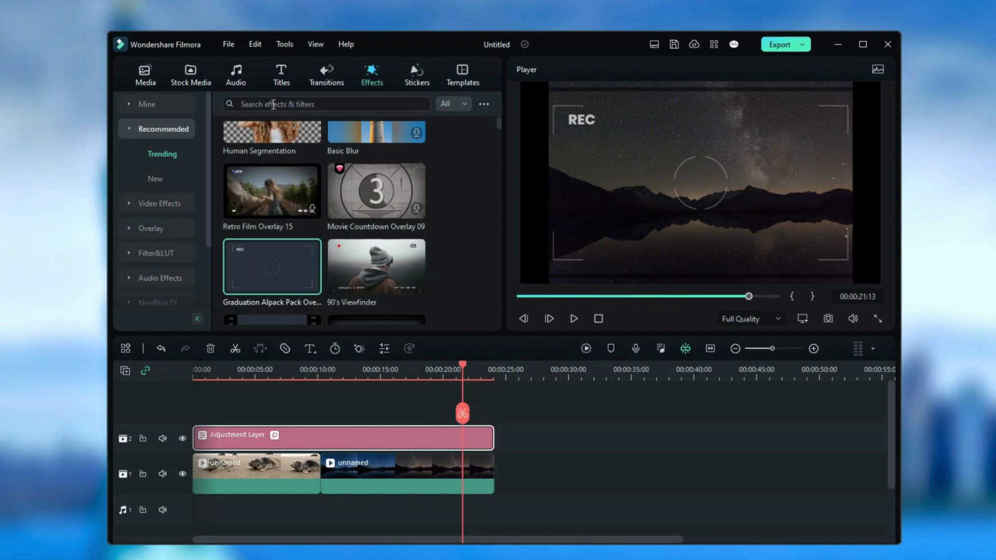
Draw a custom pen mask on the first clip by tracing the seal's outline point by point and closing the path
{"action": "left_click", "coordinate": [191, 72]}
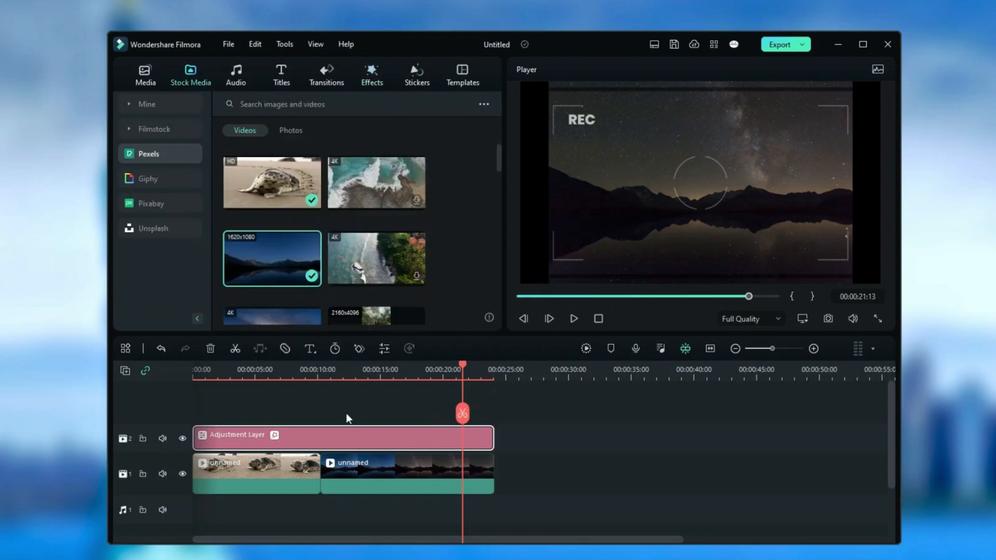
{"action": "left_click", "coordinate": [278, 472]}
{"action": "double_click", "coordinate": [276, 469]}
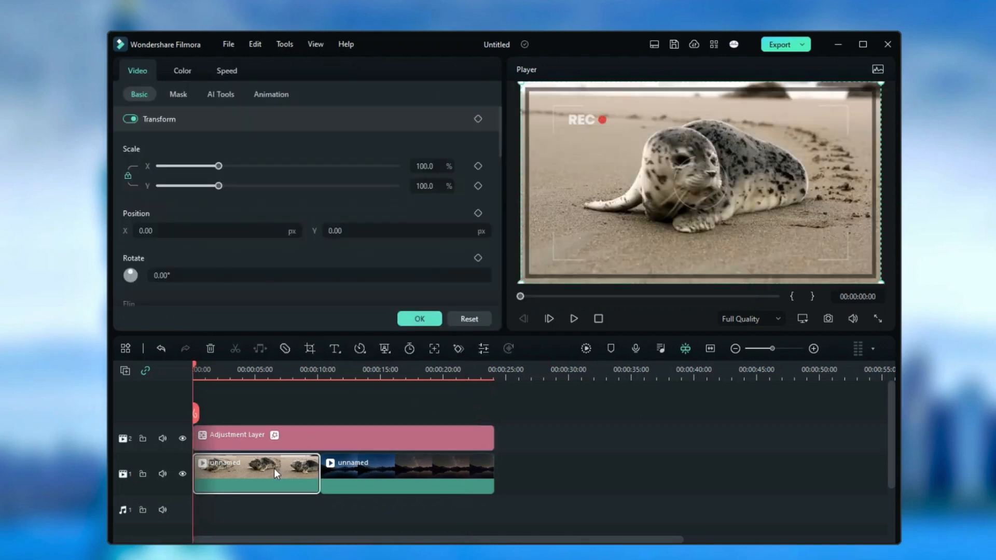
{"action": "left_click", "coordinate": [171, 93]}
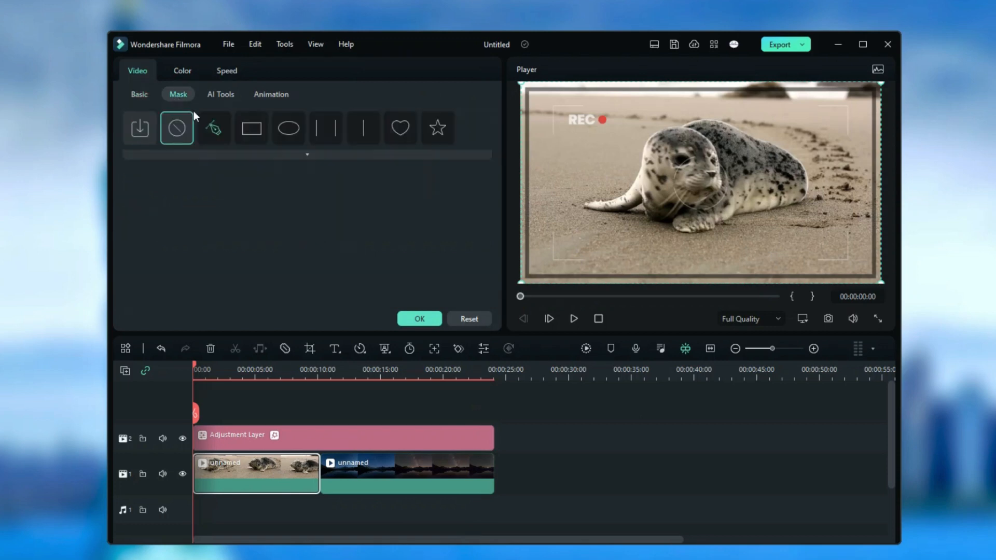
{"action": "left_click", "coordinate": [214, 135]}
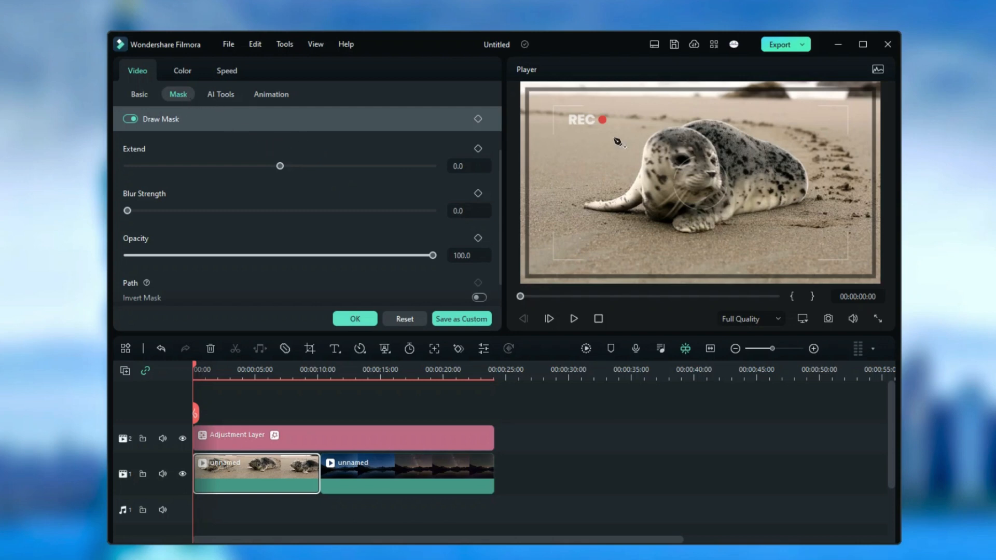
{"action": "left_click", "coordinate": [666, 130]}
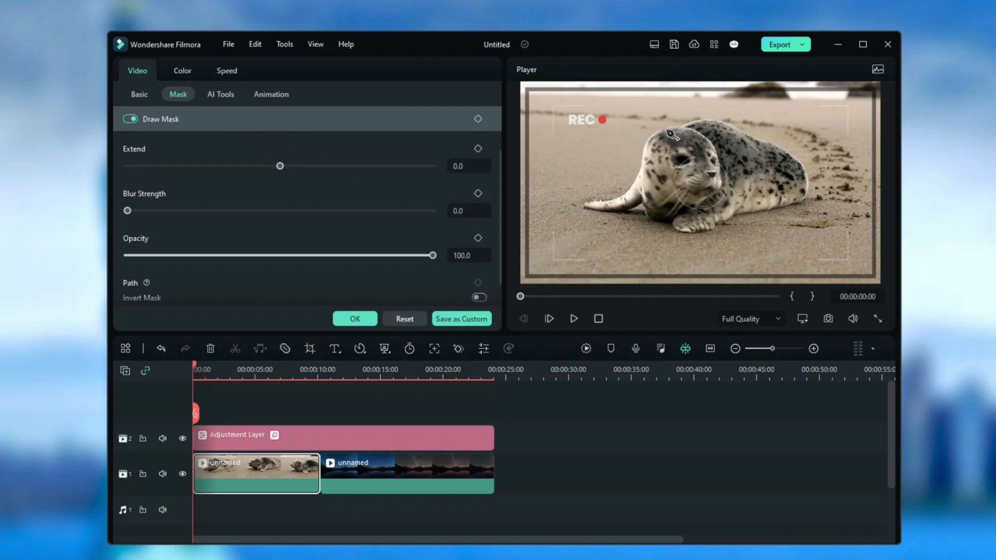
{"action": "left_click", "coordinate": [644, 145]}
{"action": "left_click", "coordinate": [643, 170]}
{"action": "left_click", "coordinate": [629, 189]}
{"action": "left_click", "coordinate": [597, 200]}
{"action": "left_click", "coordinate": [591, 210]}
{"action": "left_click", "coordinate": [618, 212]}
{"action": "left_click", "coordinate": [637, 207]}
{"action": "left_click", "coordinate": [647, 214]}
{"action": "left_click", "coordinate": [676, 220]}
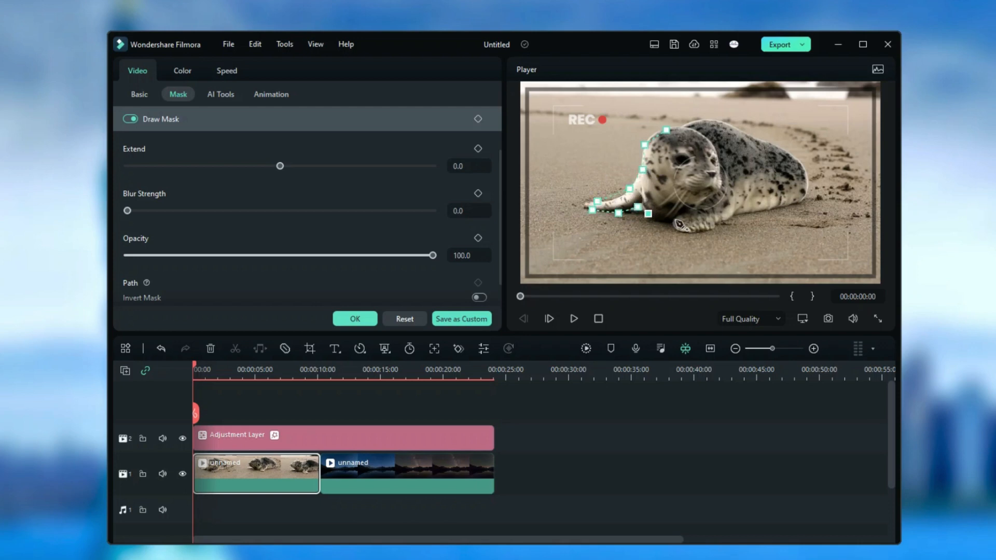
{"action": "left_click", "coordinate": [676, 227]}
{"action": "left_click", "coordinate": [709, 232]}
{"action": "left_click", "coordinate": [719, 223]}
{"action": "left_click", "coordinate": [734, 217]}
{"action": "left_click", "coordinate": [759, 211]}
{"action": "left_click", "coordinate": [794, 205]}
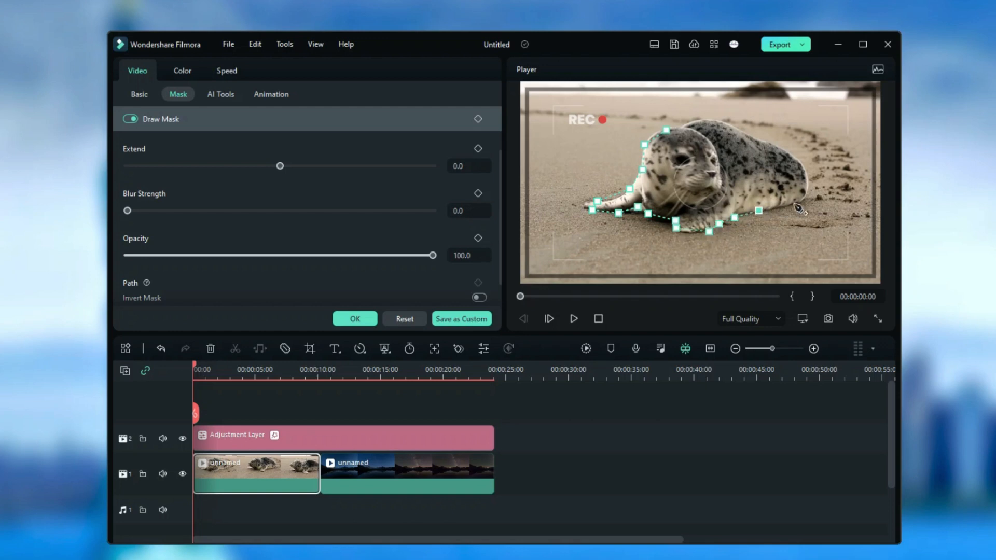
{"action": "left_click", "coordinate": [804, 199]}
{"action": "left_click", "coordinate": [801, 170]}
{"action": "left_click", "coordinate": [795, 159]}
{"action": "left_click", "coordinate": [773, 145]}
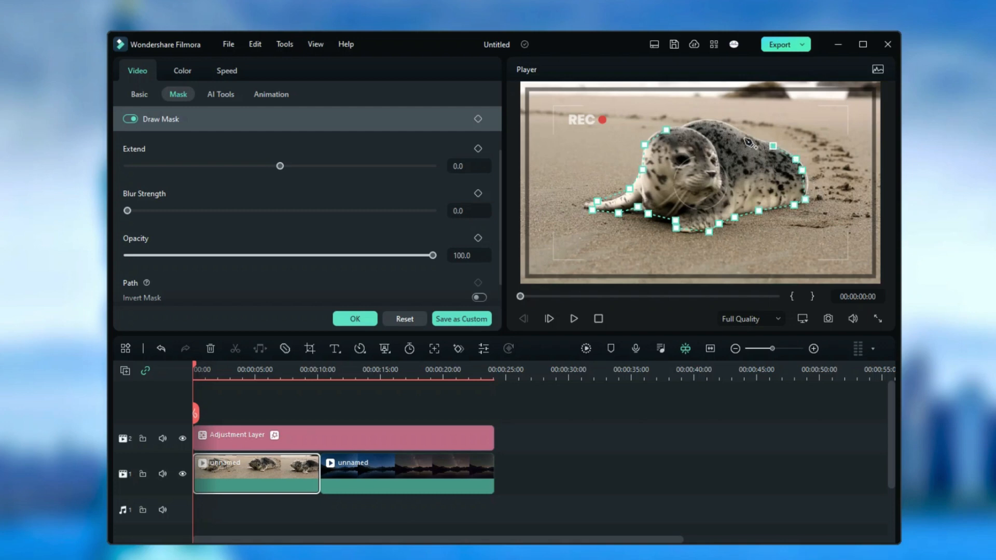
{"action": "left_click", "coordinate": [744, 134]}
{"action": "left_click", "coordinate": [725, 124]}
{"action": "left_click", "coordinate": [710, 121]}
{"action": "left_click", "coordinate": [687, 126]}
{"action": "left_click", "coordinate": [666, 130]}
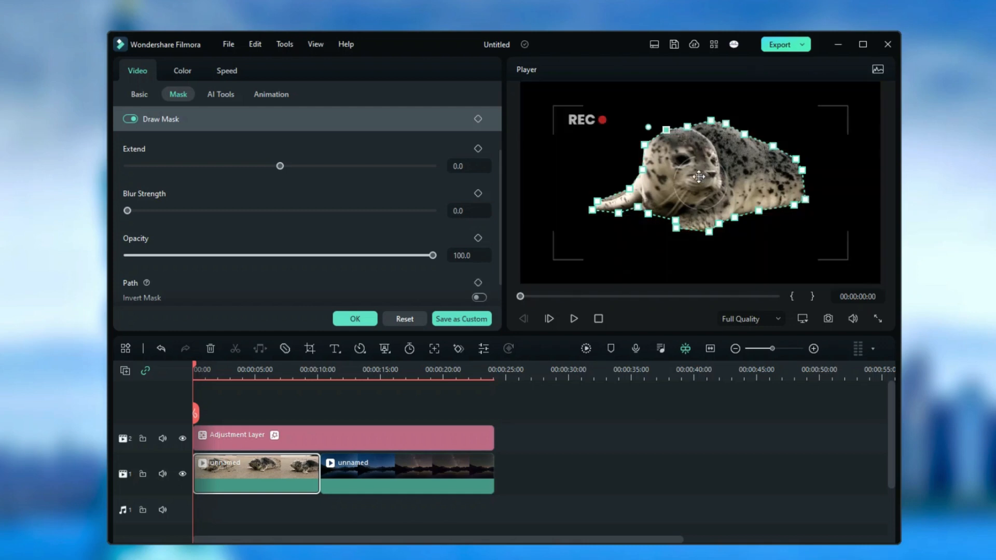
Add a Blur Strength keyframe of 0.0 to the seal's draw mask at the start of the clip
{"action": "left_click", "coordinate": [477, 193]}
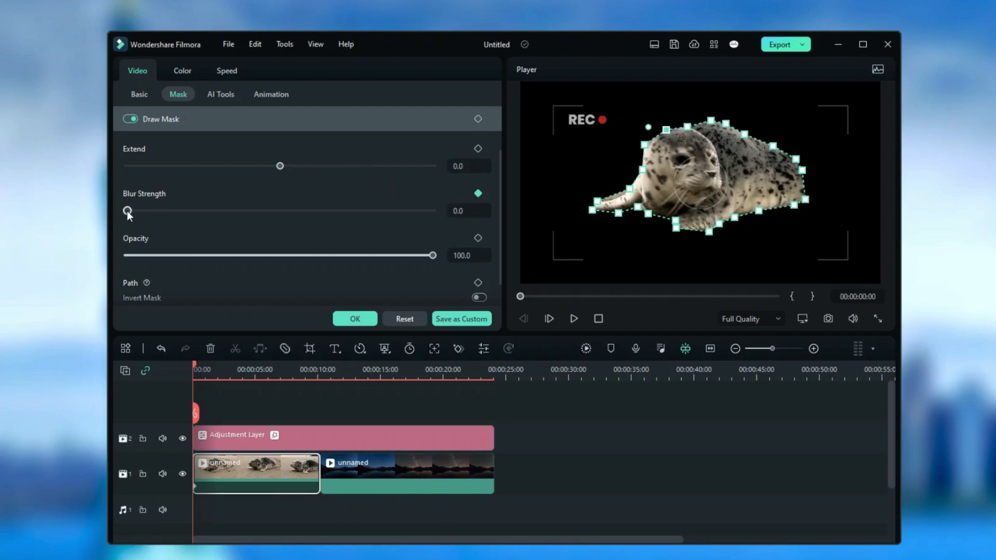
{"action": "mouse_move", "coordinate": [127, 210]}
{"action": "left_mouse_down"}
{"action": "mouse_move", "coordinate": [324, 211]}
{"action": "mouse_move", "coordinate": [127, 211]}
{"action": "left_mouse_up"}
{"action": "scroll", "coordinate": [295, 216], "scroll_direction": "down", "scroll_amount": 1}
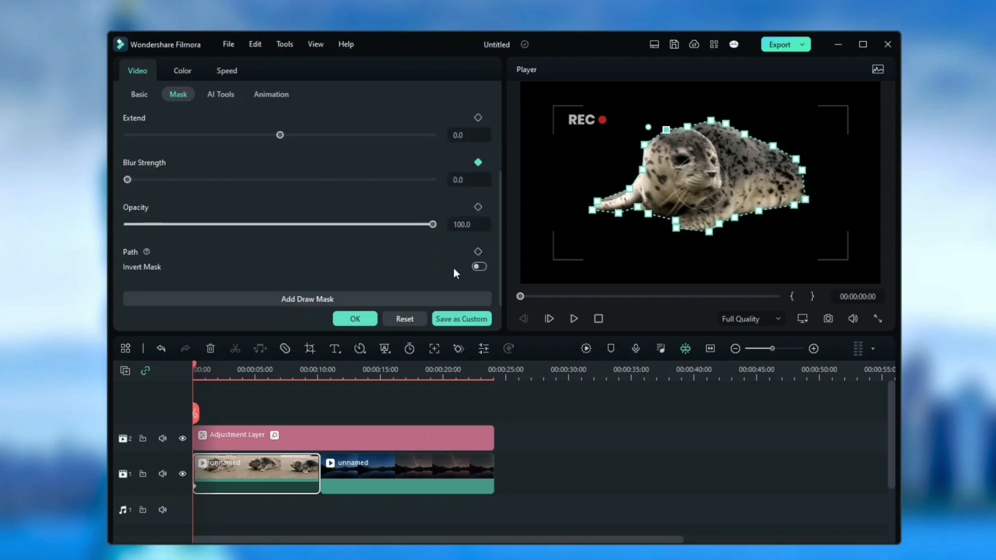
Preview the inverted mask, apply the mask with Invert Mask off, and play back the seal clip
{"action": "left_click", "coordinate": [479, 266]}
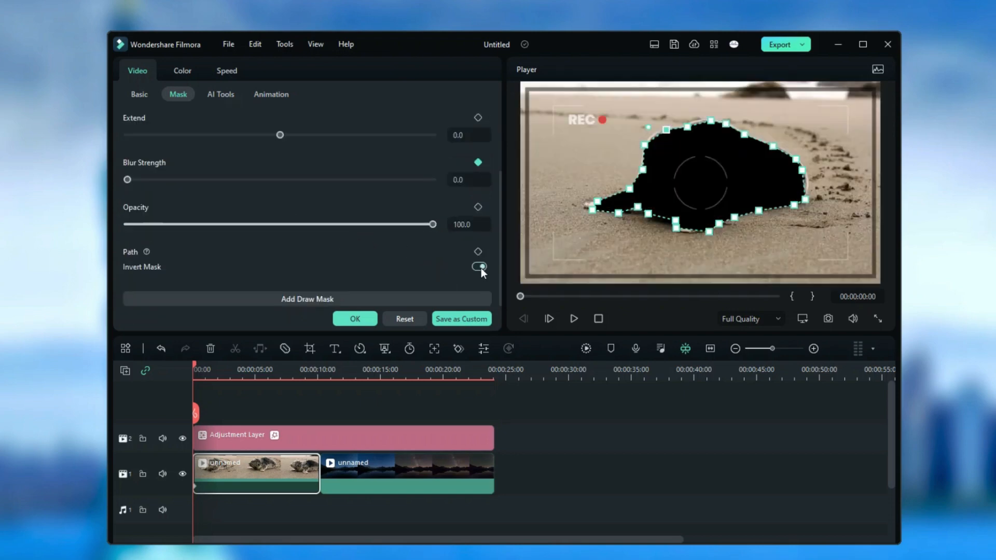
{"action": "left_click", "coordinate": [479, 267]}
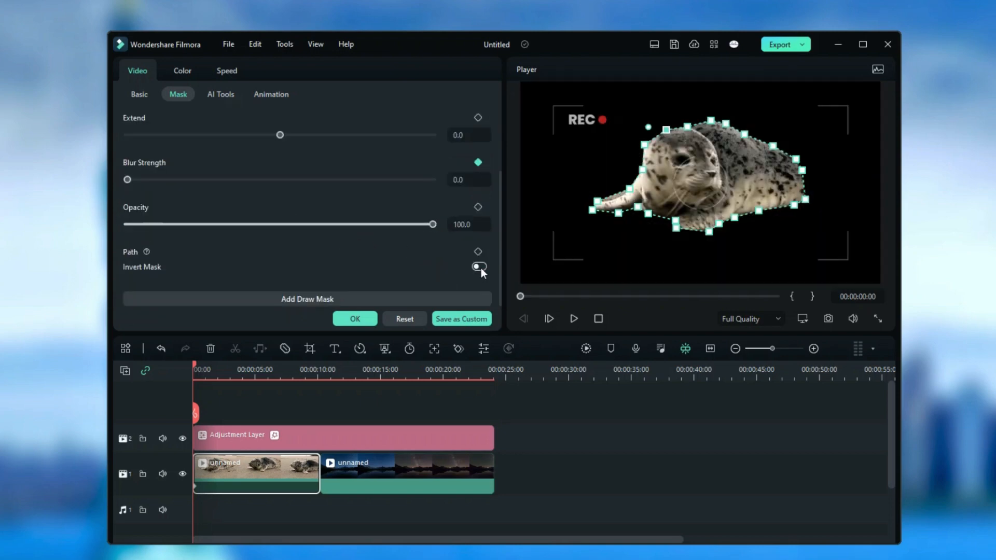
{"action": "left_click", "coordinate": [356, 319]}
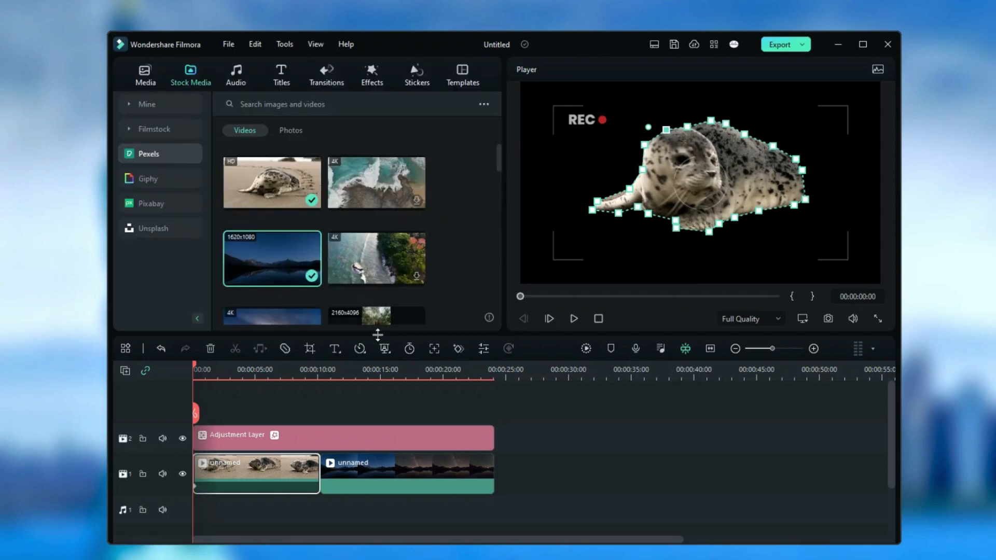
{"action": "left_click", "coordinate": [573, 318]}
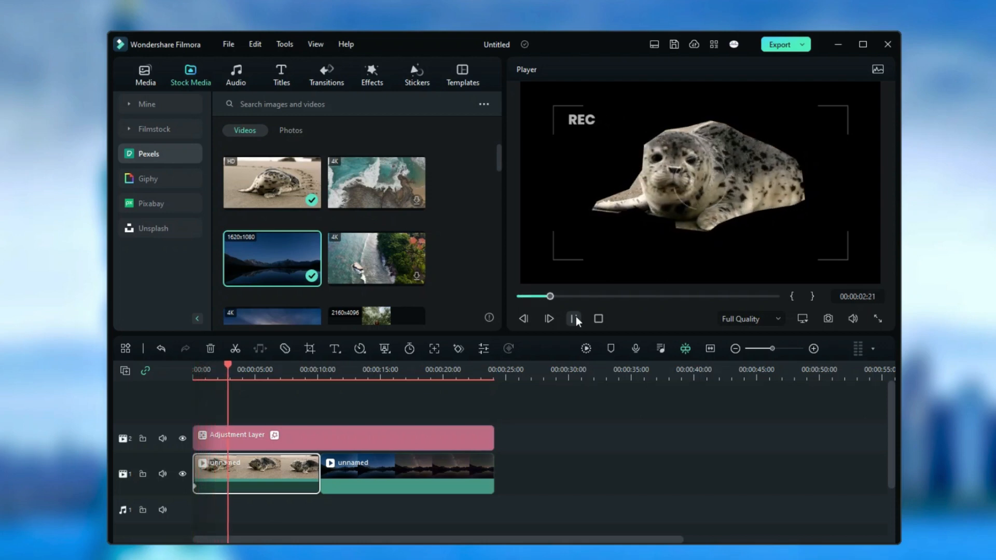
{"action": "left_click", "coordinate": [574, 318]}
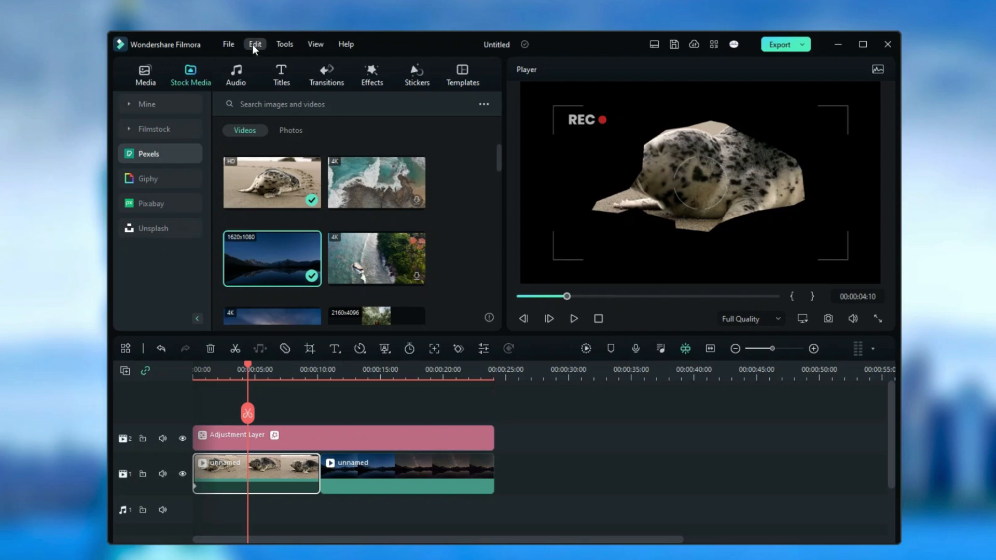
Add the 3D Grass Title 02 title on a new track above the adjustment layer, starting at 00:00:15:05 over the night-sky clip
{"action": "left_click", "coordinate": [283, 77]}
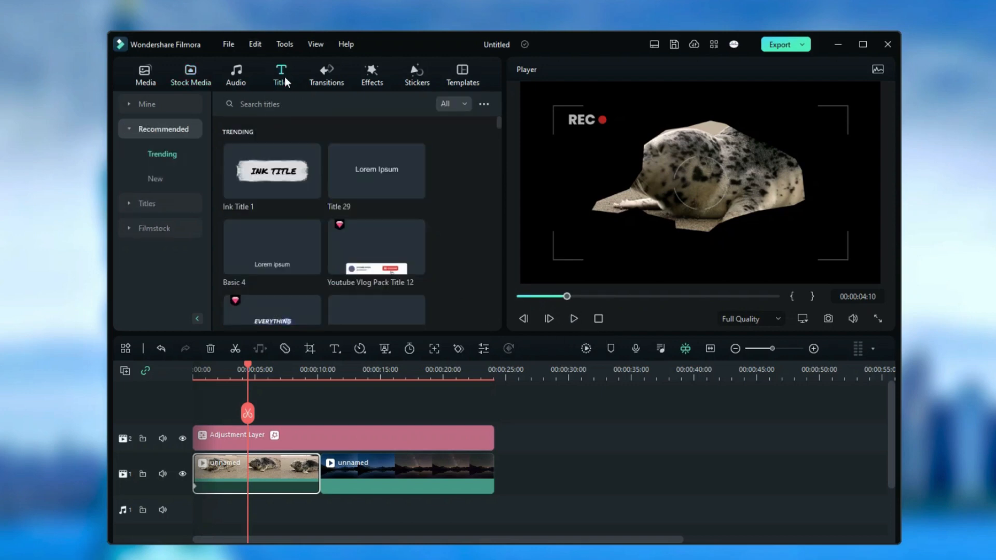
{"action": "left_click", "coordinate": [158, 180]}
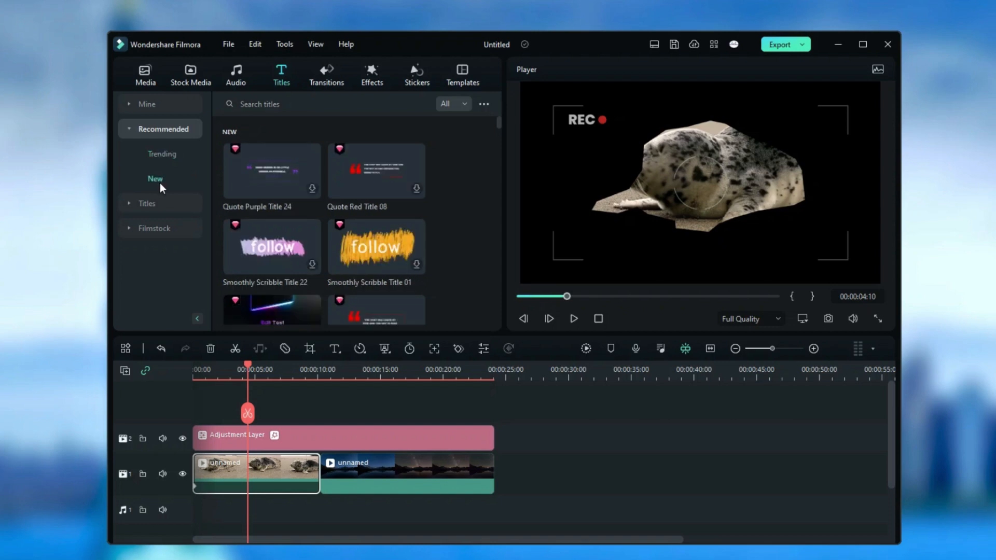
{"action": "left_click", "coordinate": [159, 204]}
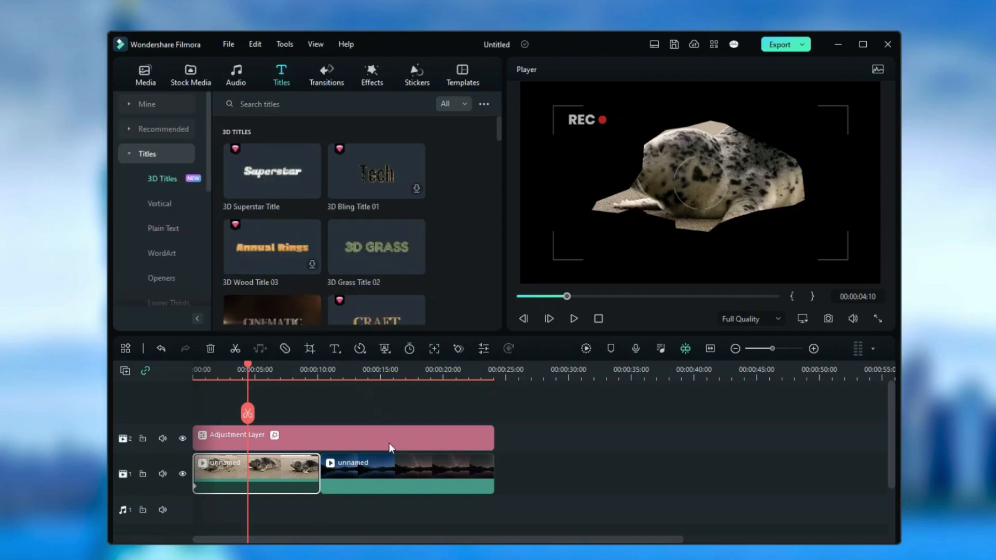
{"action": "left_click", "coordinate": [401, 471]}
{"action": "left_click_drag", "start_coordinate": [250, 366], "coordinate": [382, 373]}
{"action": "mouse_move", "coordinate": [375, 266]}
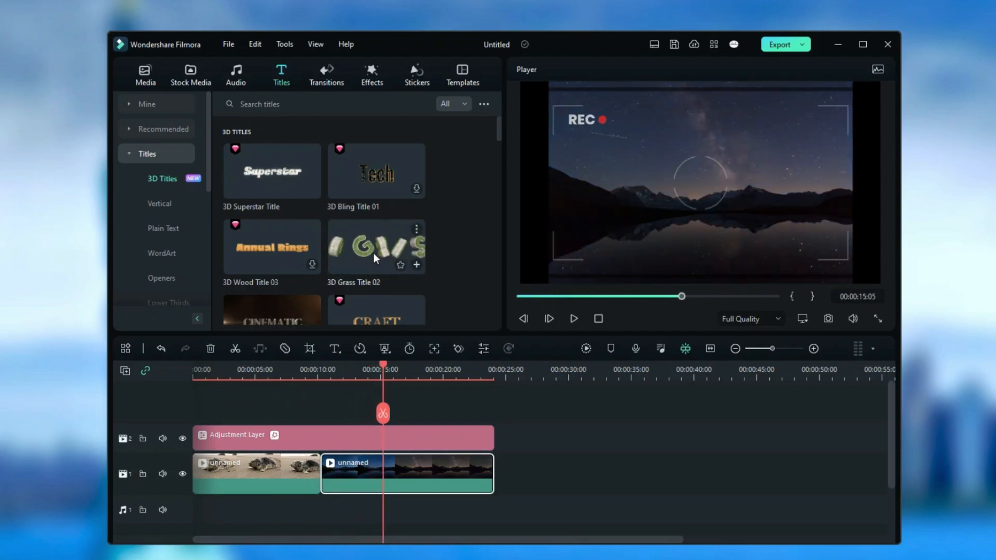
{"action": "left_click_drag", "start_coordinate": [373, 253], "coordinate": [385, 415]}
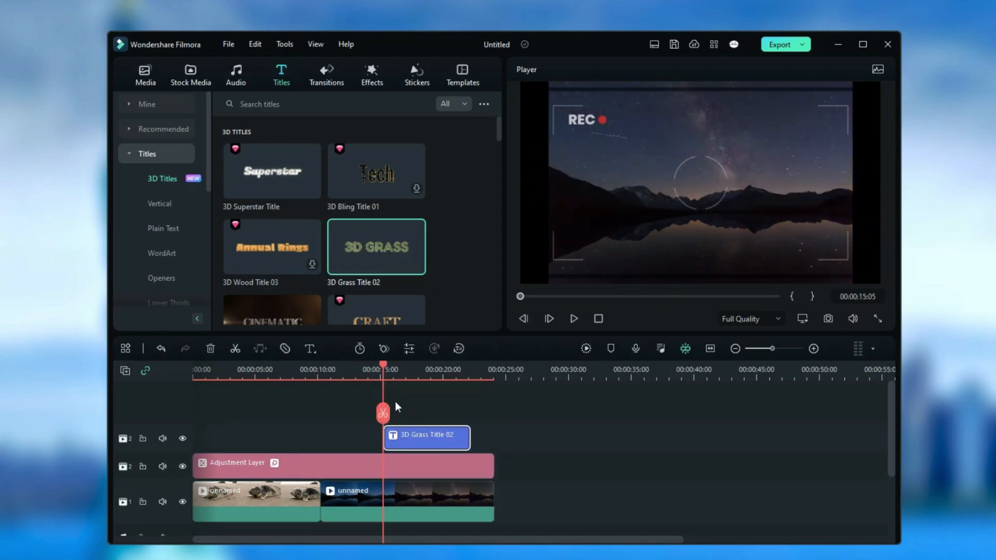
Play back the grass title over the night-sky clip and preview the 3D Metal Title 02 preset
{"action": "left_click", "coordinate": [574, 318]}
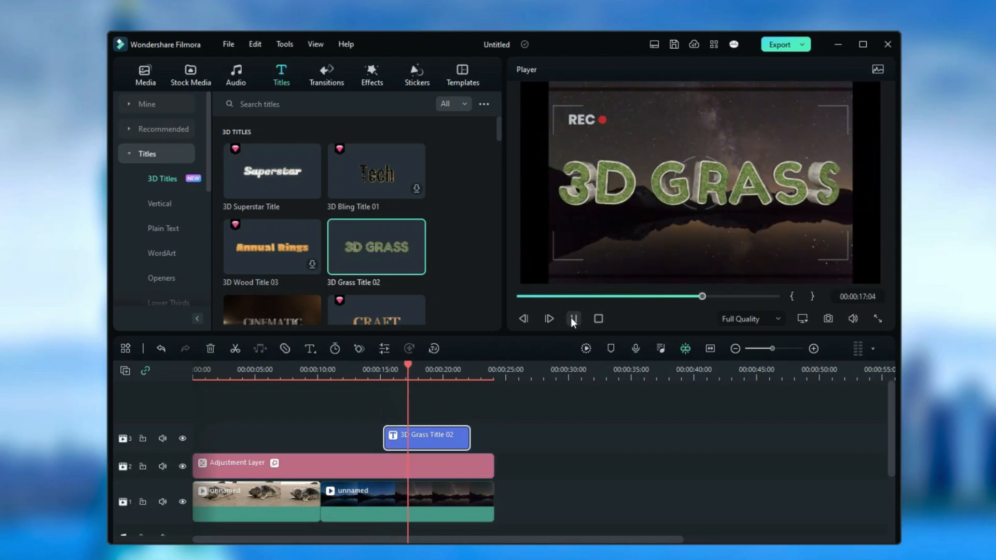
{"action": "left_click", "coordinate": [573, 318]}
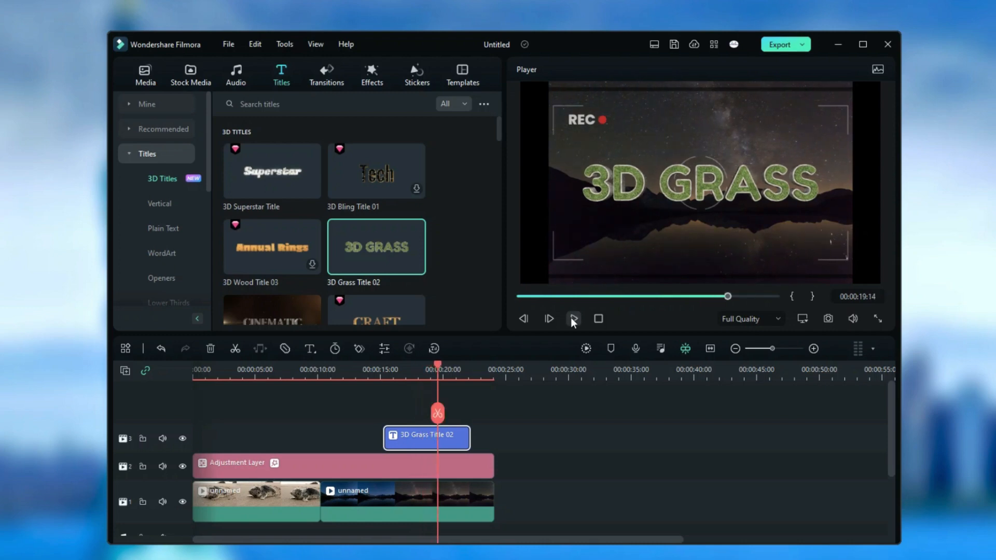
{"action": "scroll", "coordinate": [434, 280], "scroll_direction": "down", "scroll_amount": 1}
{"action": "left_click", "coordinate": [283, 274]}
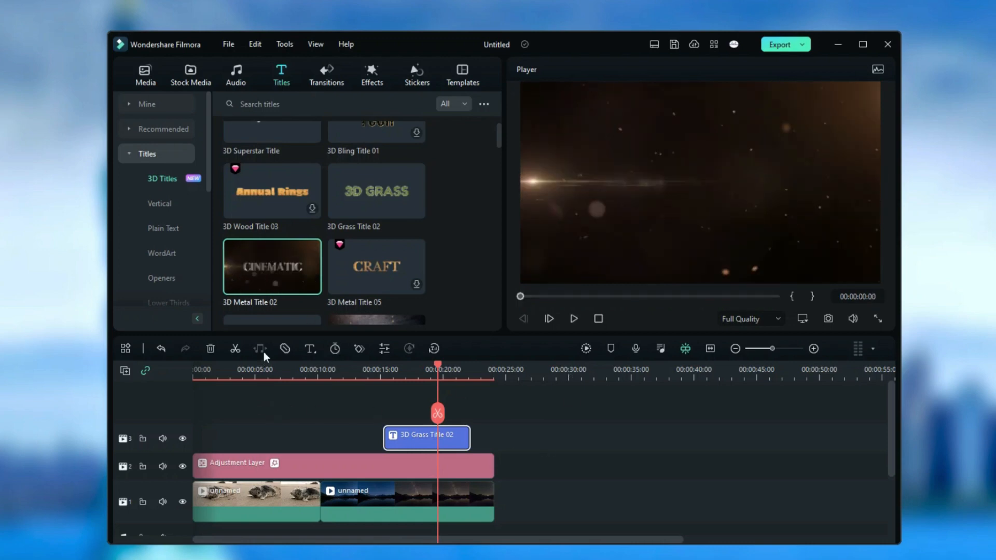
Add the Light Years - Take Off music to the audio track from the timeline start, ending at about 00:00:14:09
{"action": "left_click", "coordinate": [236, 75]}
{"action": "left_click", "coordinate": [288, 157]}
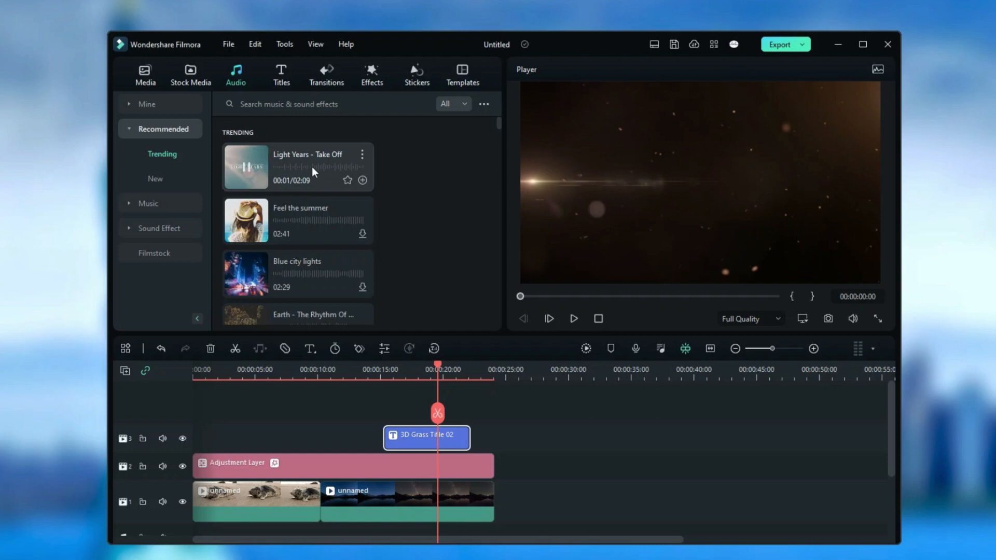
{"action": "scroll", "coordinate": [312, 167], "scroll_direction": "down", "scroll_amount": 1}
{"action": "left_click_drag", "start_coordinate": [297, 132], "coordinate": [218, 466]}
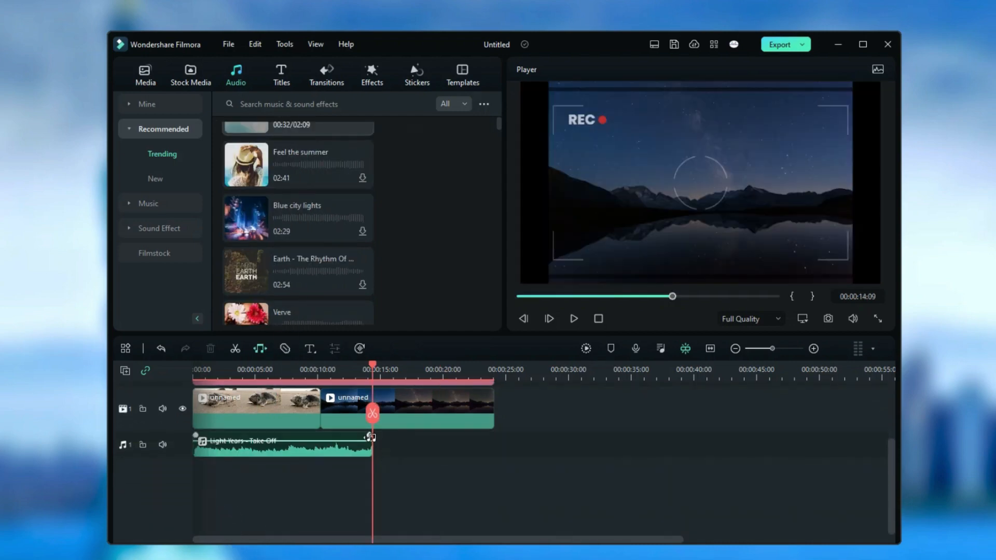
Try stretching the music to the end of the second video clip, undo the stretch, and play back the timeline
{"action": "left_click_drag", "start_coordinate": [373, 366], "coordinate": [349, 366]}
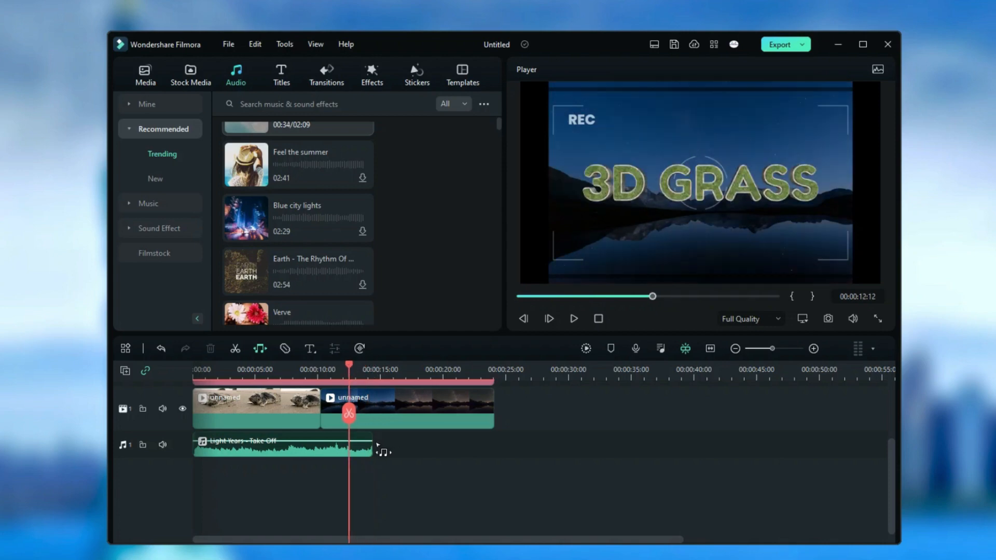
{"action": "left_click_drag", "start_coordinate": [373, 441], "coordinate": [492, 441]}
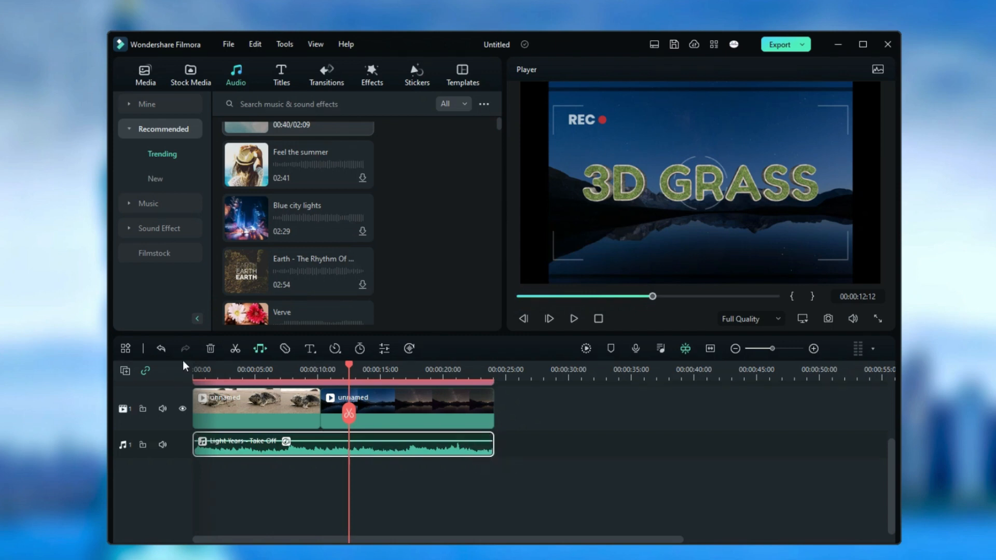
{"action": "left_click", "coordinate": [163, 350]}
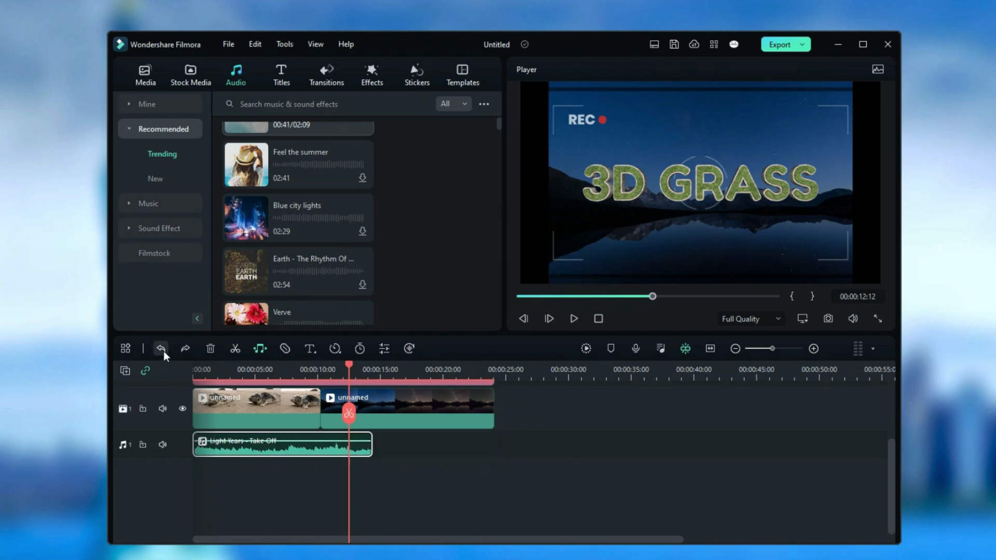
{"action": "left_click", "coordinate": [574, 319]}
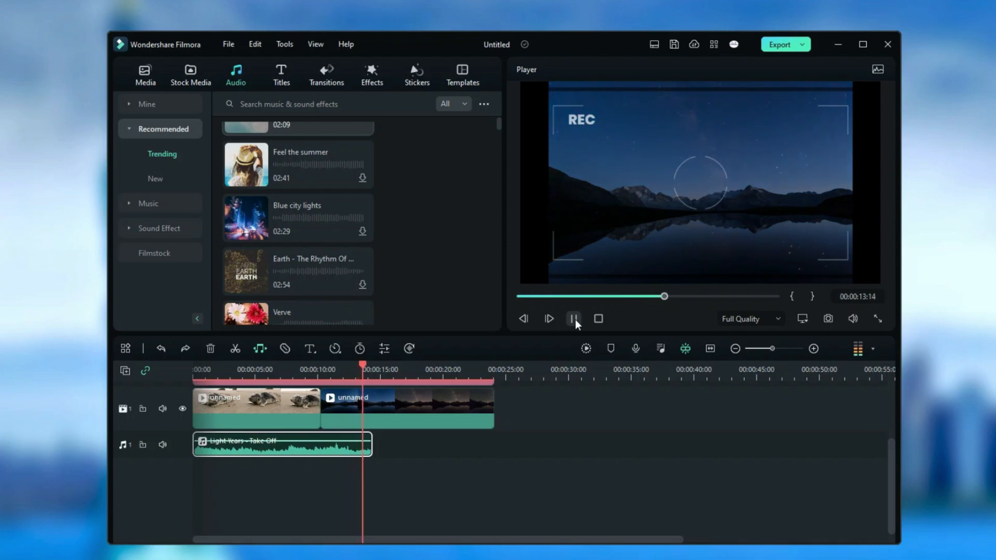
Stretch the Light Years - Take Off music to the end of the second video clip and play back the result from about 00:00:12:13
{"action": "left_click", "coordinate": [574, 319]}
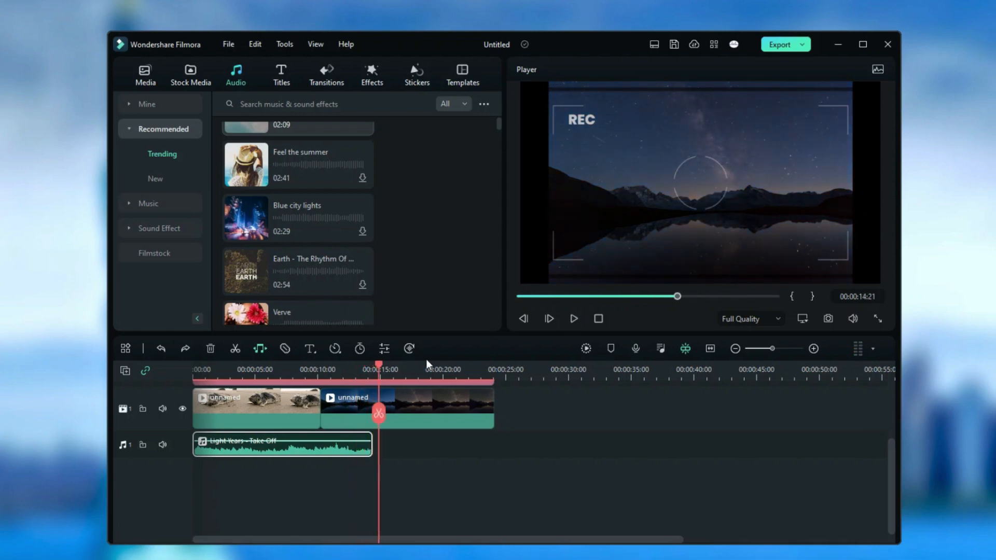
{"action": "left_click_drag", "start_coordinate": [379, 365], "coordinate": [350, 365]}
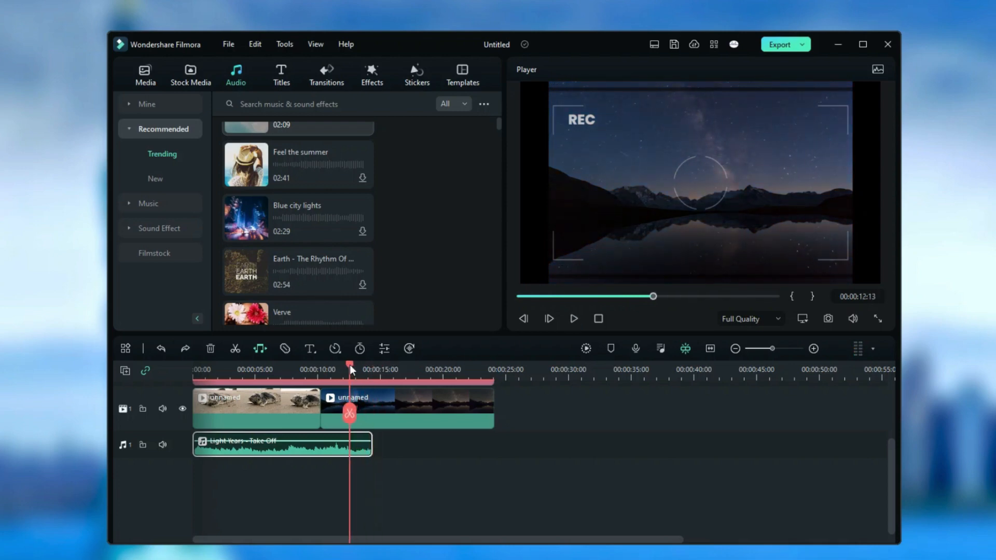
{"action": "left_click_drag", "start_coordinate": [371, 444], "coordinate": [493, 444]}
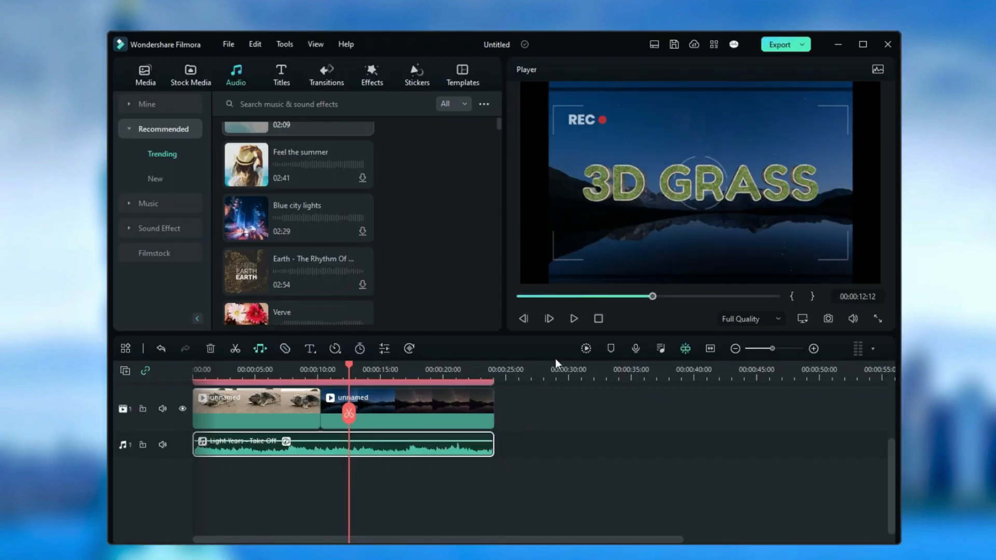
{"action": "left_click", "coordinate": [574, 319]}
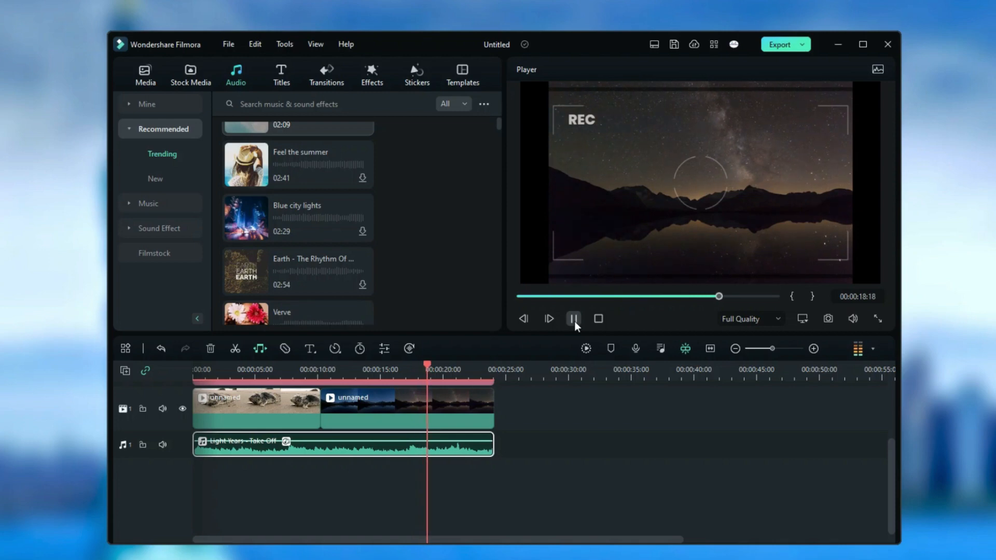
{"action": "left_click", "coordinate": [574, 320]}
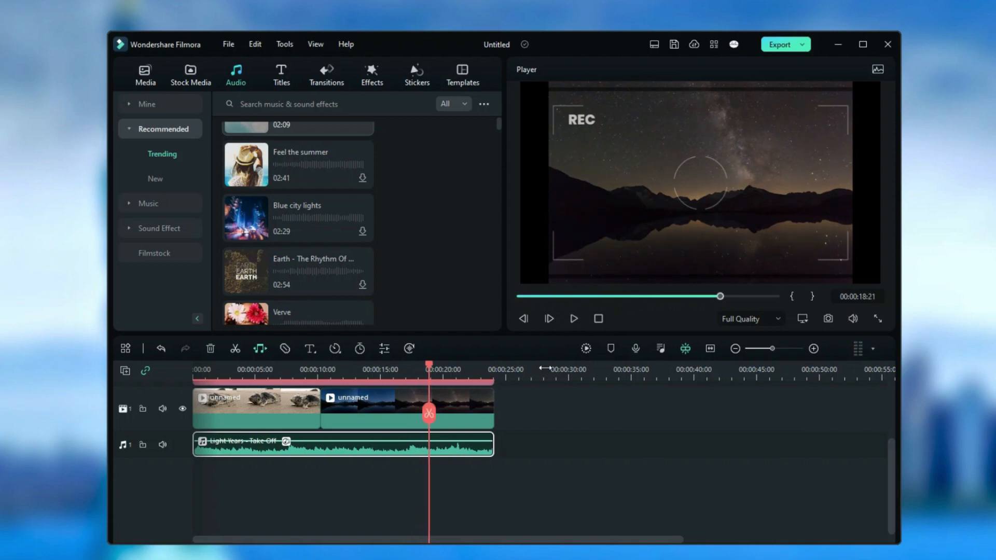
Examine the music clip's volume, fade, pitch, equalizer and denoise settings, switching Wind Removal on and off again
{"action": "double_click", "coordinate": [375, 454]}
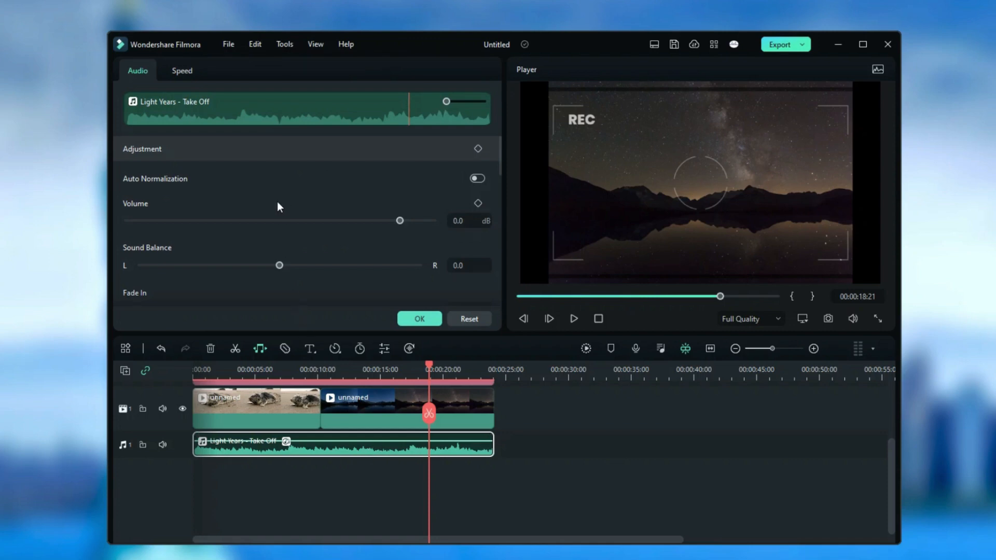
{"action": "scroll", "coordinate": [279, 211], "scroll_direction": "down", "scroll_amount": 4}
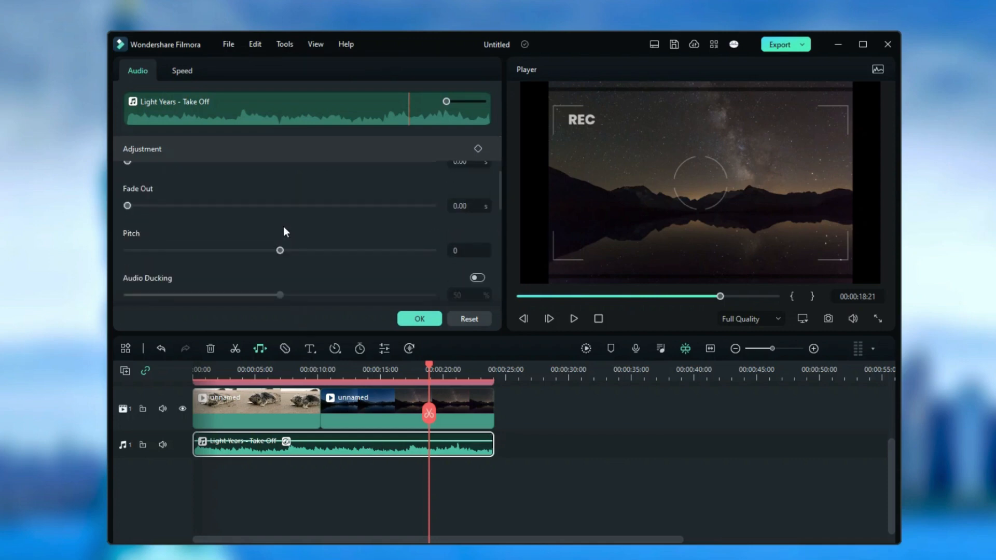
{"action": "scroll", "coordinate": [284, 228], "scroll_direction": "down", "scroll_amount": 4}
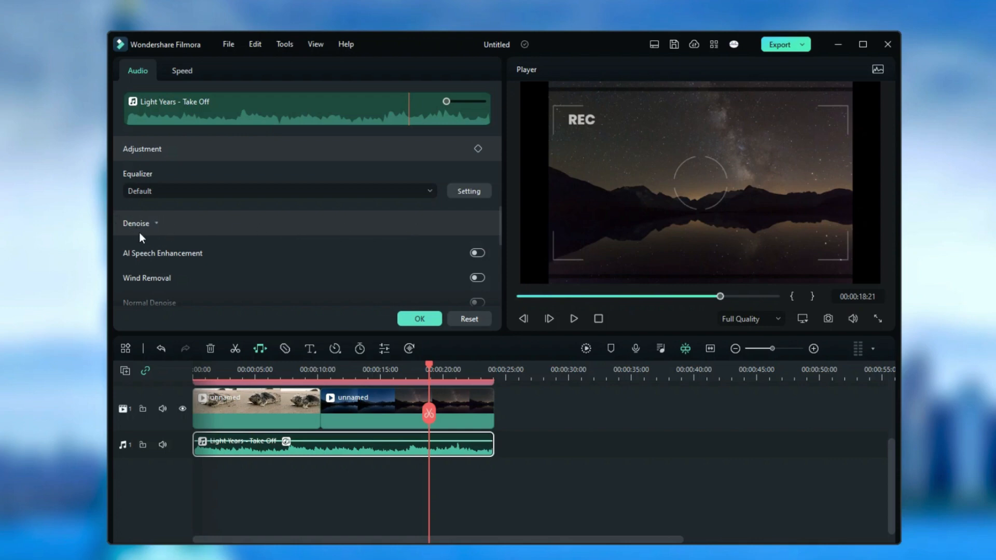
{"action": "scroll", "coordinate": [274, 255], "scroll_direction": "down", "scroll_amount": 1}
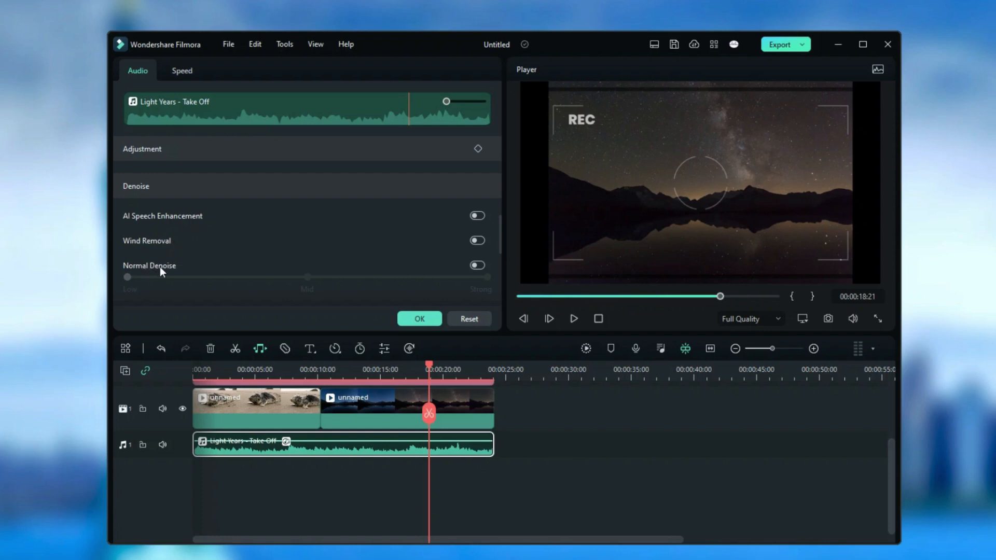
{"action": "left_click", "coordinate": [477, 240]}
{"action": "left_click", "coordinate": [480, 242]}
{"action": "left_click", "coordinate": [411, 322]}
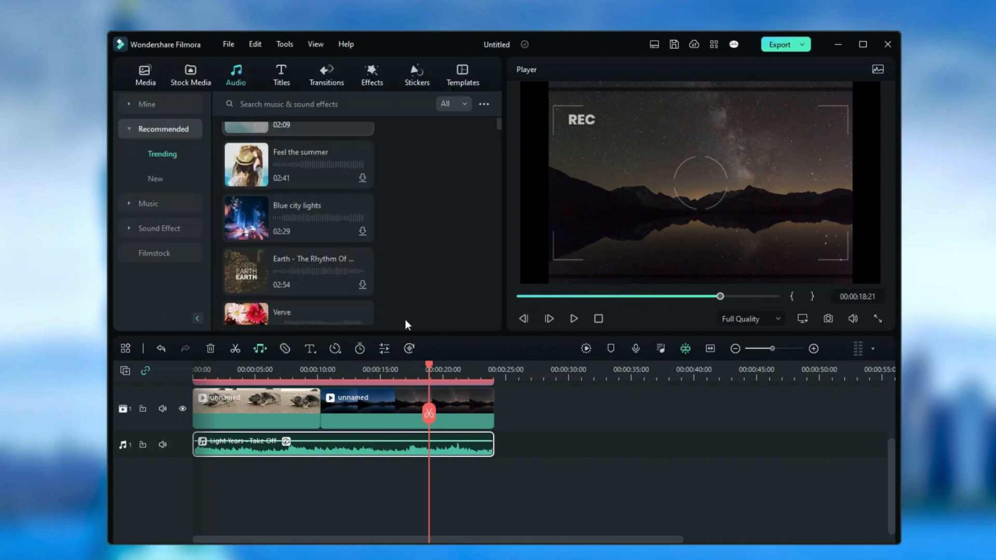
Start exporting the project with the Create Video option
{"action": "left_click", "coordinate": [802, 45]}
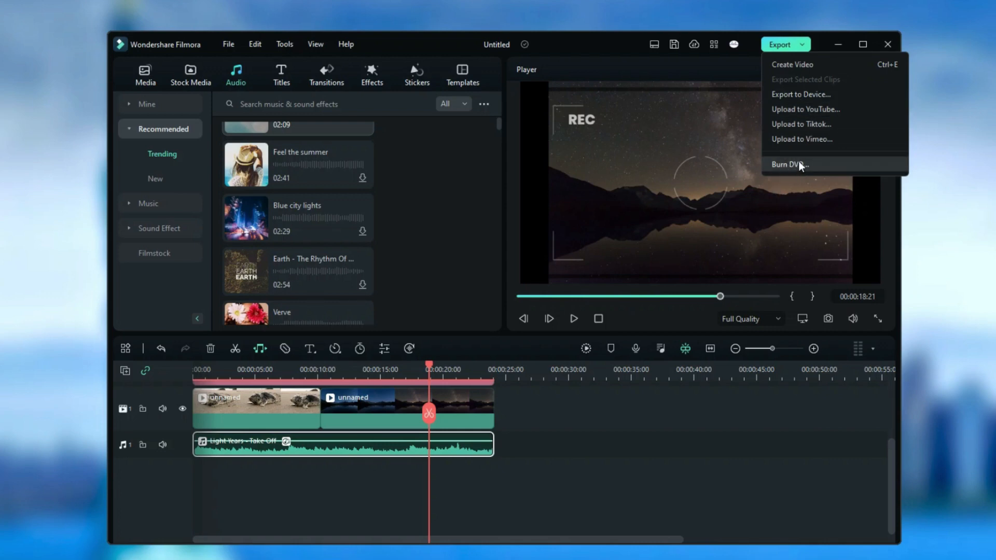
{"action": "left_click", "coordinate": [789, 65]}
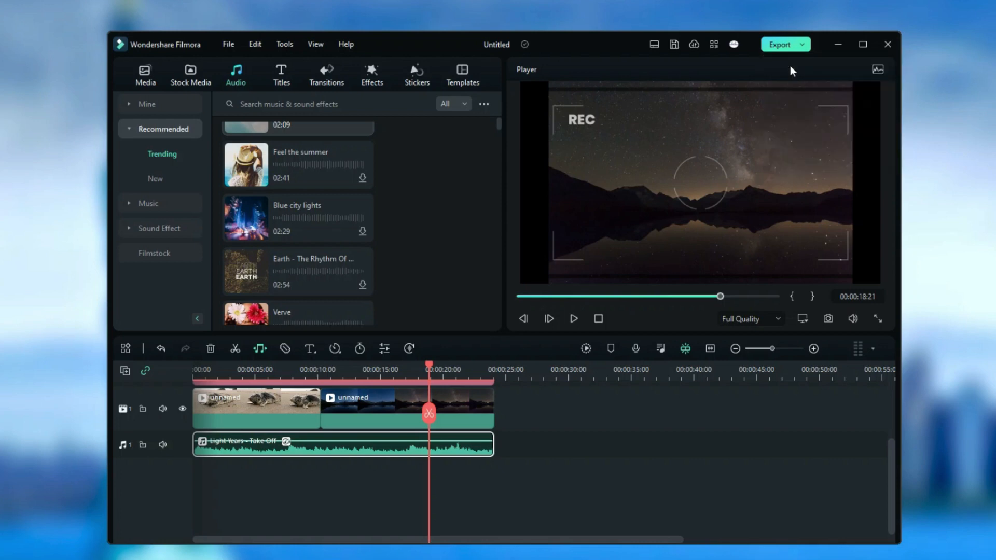